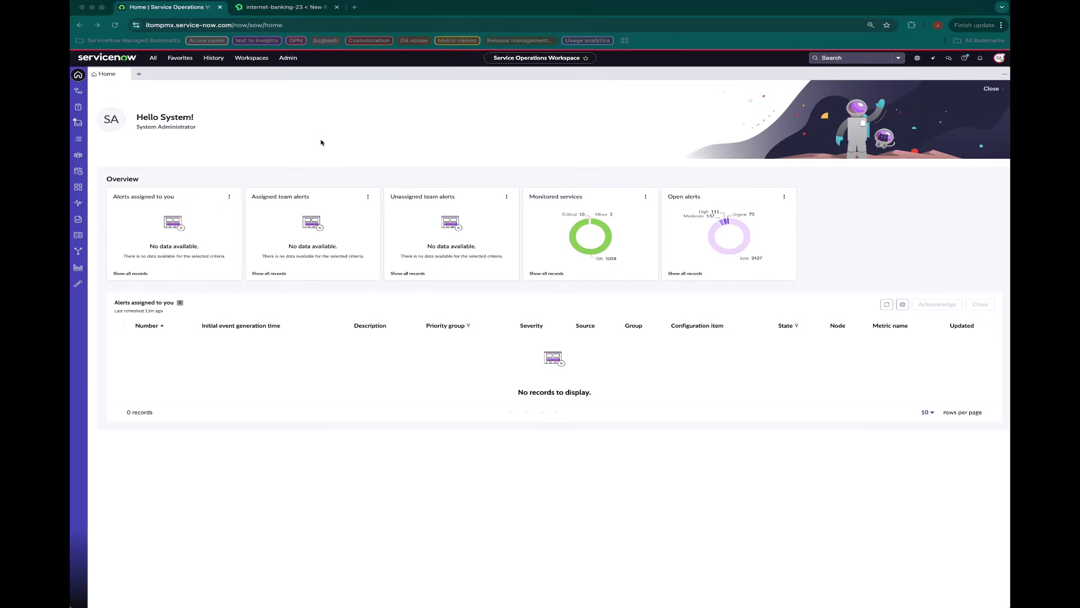
# Check internet-banking-23 in New Relic, then return to ServiceNow's Services list.
pyautogui.click(284, 10)
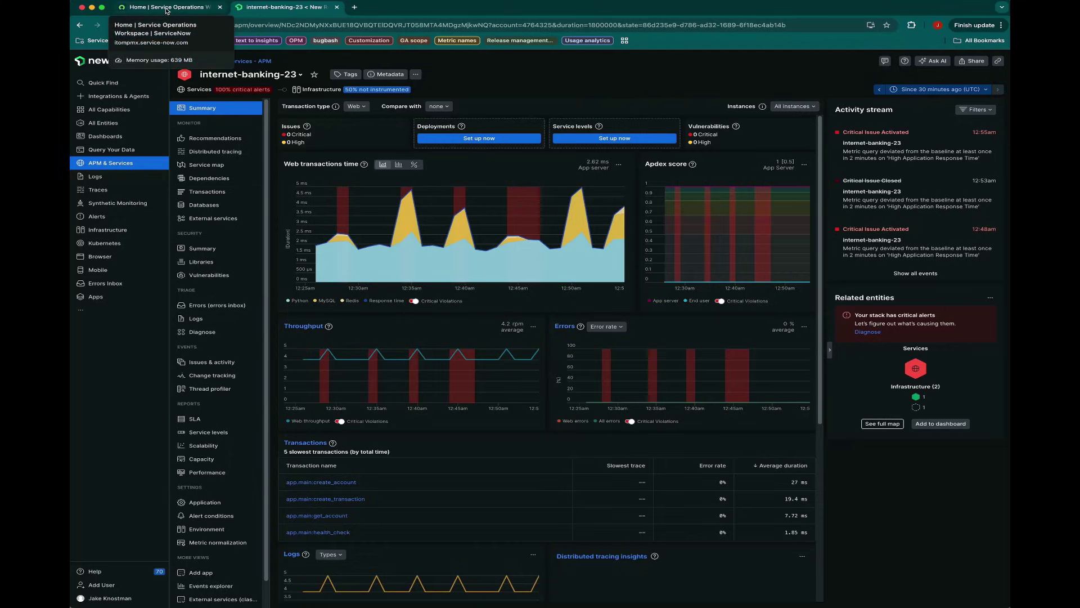
pyautogui.click(167, 8)
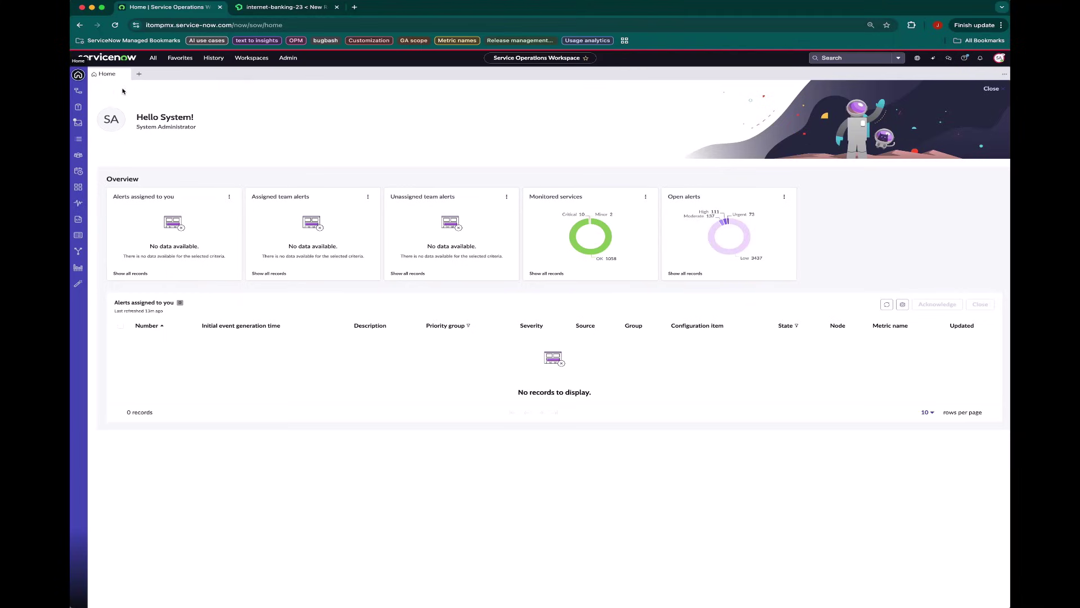
pyautogui.click(78, 90)
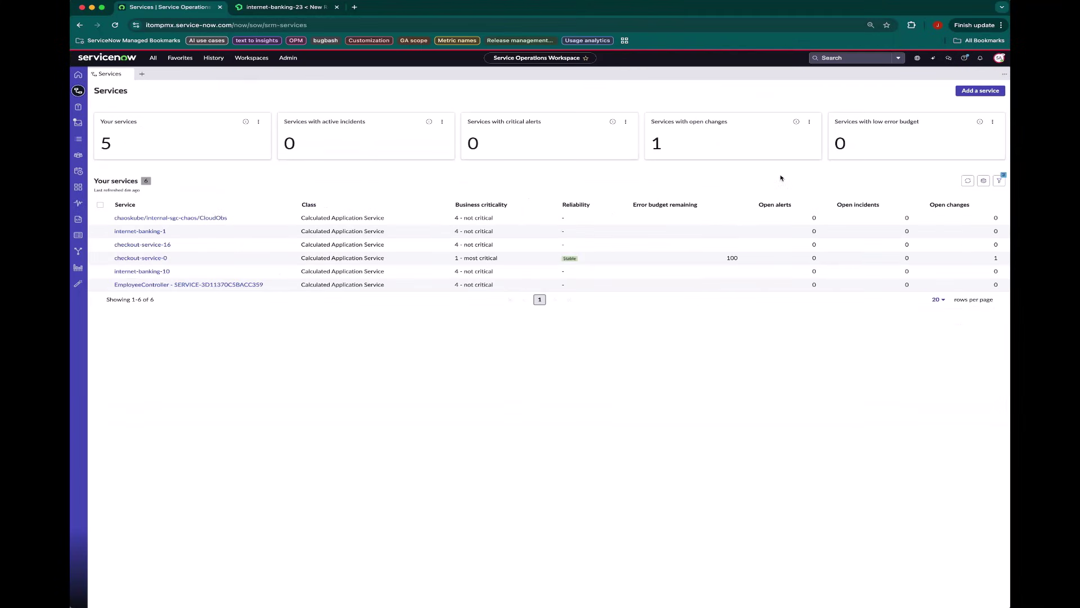
# Start adding a service by associating the existing CMDB service internet-banking-23.
pyautogui.click(980, 91)
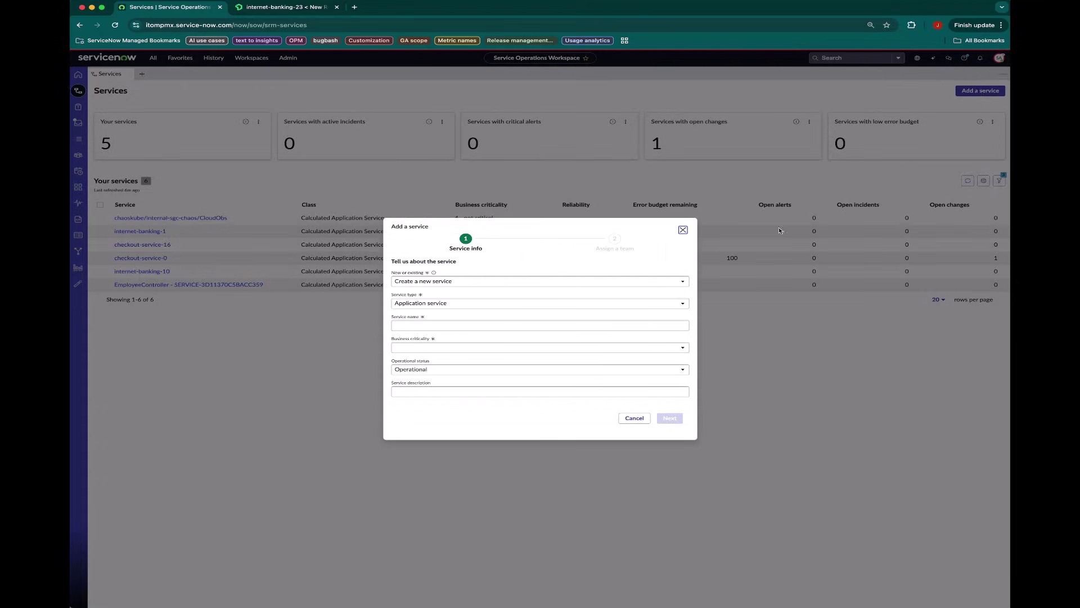
pyautogui.click(656, 281)
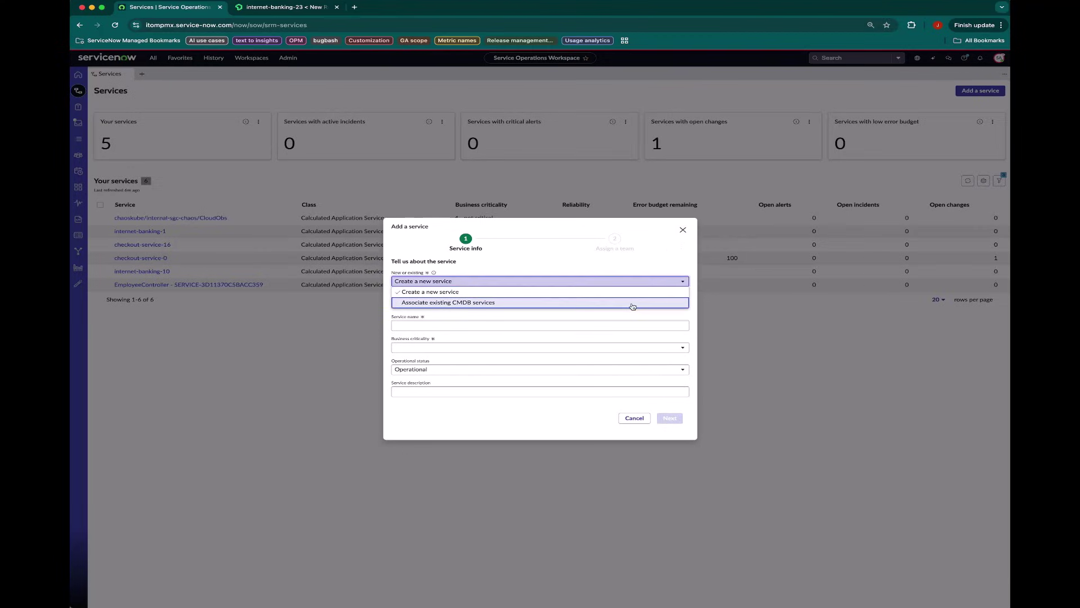
pyautogui.click(633, 307)
pyautogui.click(574, 346)
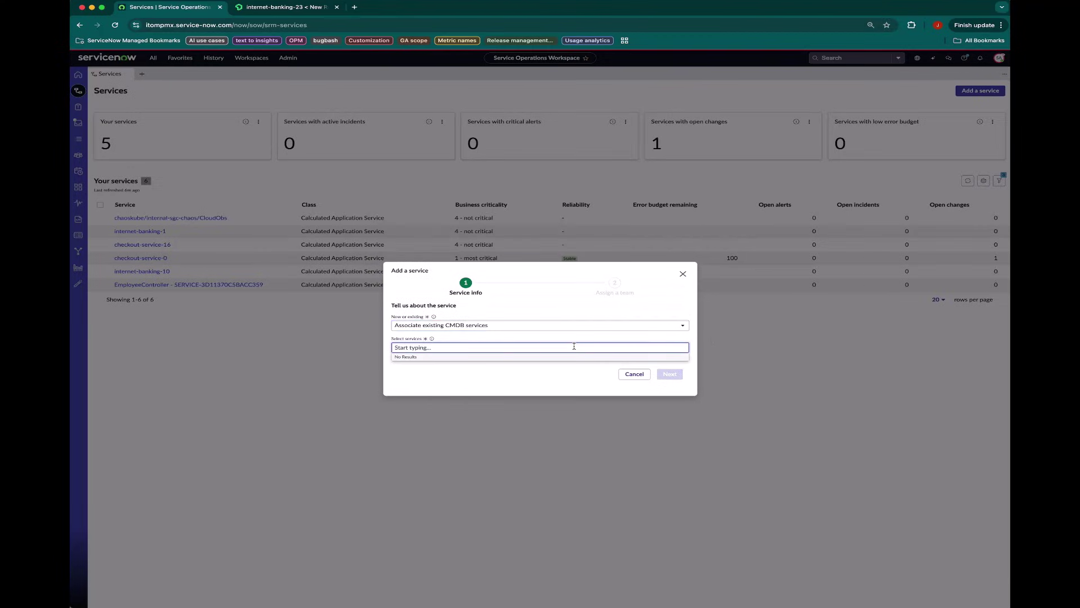
pyautogui.write('internet')
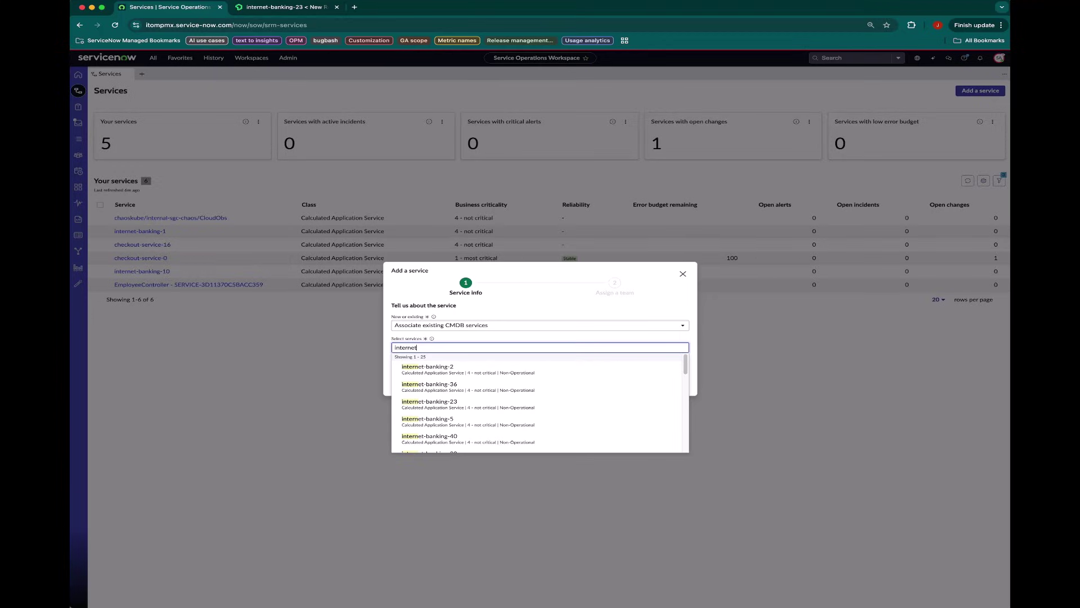
pyautogui.write('-banking-23')
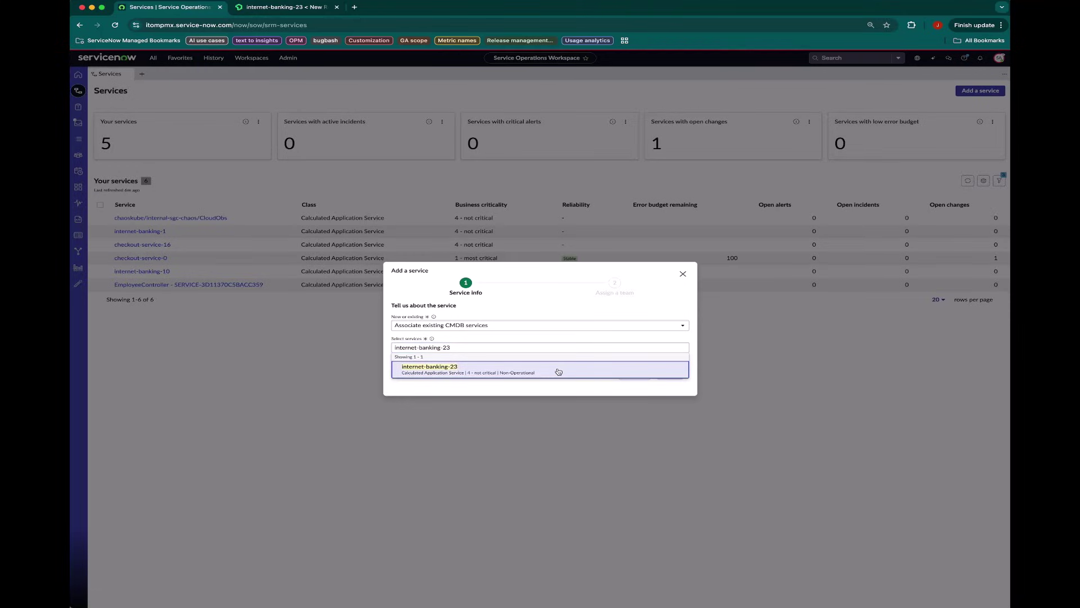
pyautogui.click(579, 371)
# Assign the Service Obs support group and add the service.
pyautogui.click(669, 386)
pyautogui.click(560, 344)
pyautogui.write('service obs')
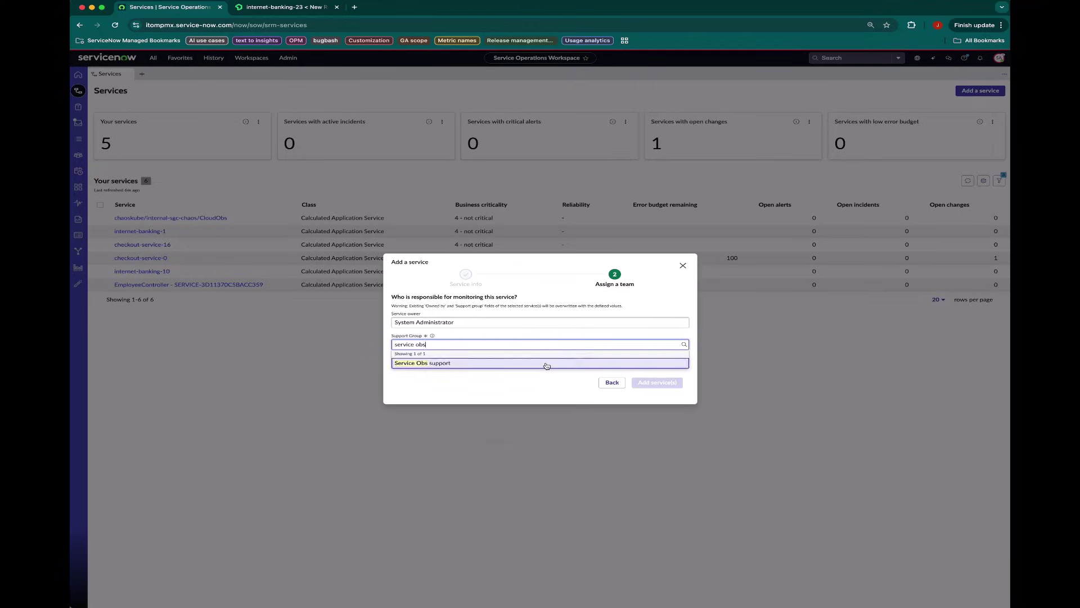
pyautogui.click(545, 366)
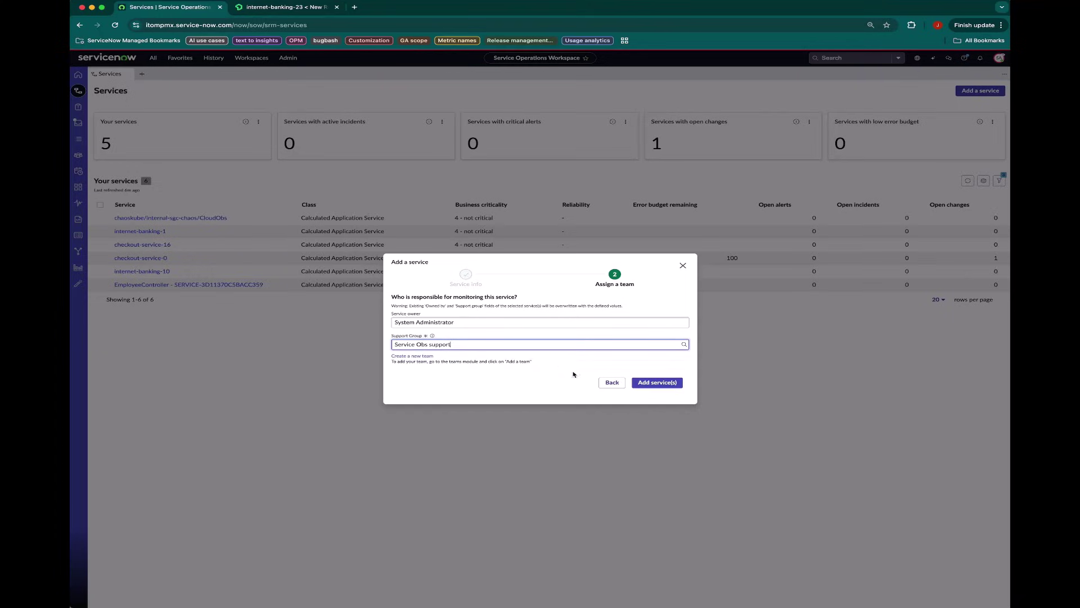
pyautogui.click(662, 384)
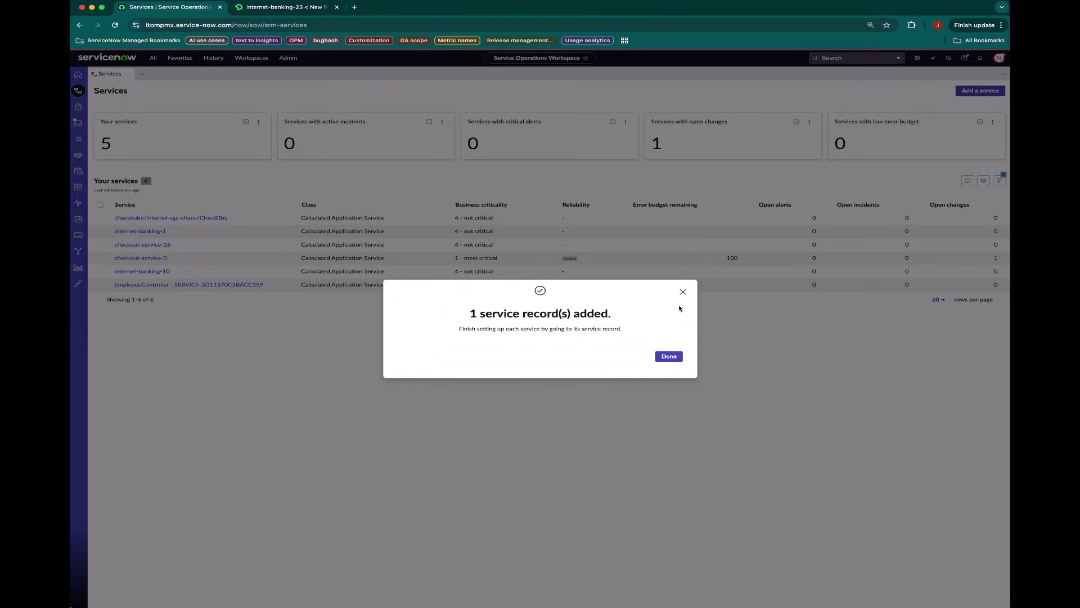
pyautogui.click(669, 356)
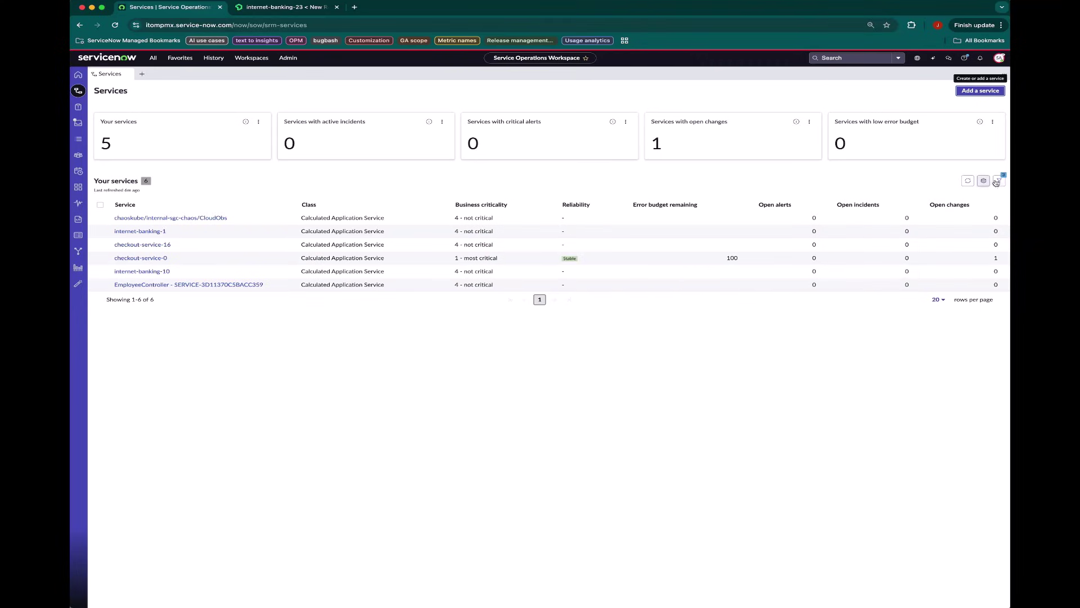
# Refresh the services list and scroll internet-banking-23's Overview with the relationships panel hidden.
pyautogui.click(968, 181)
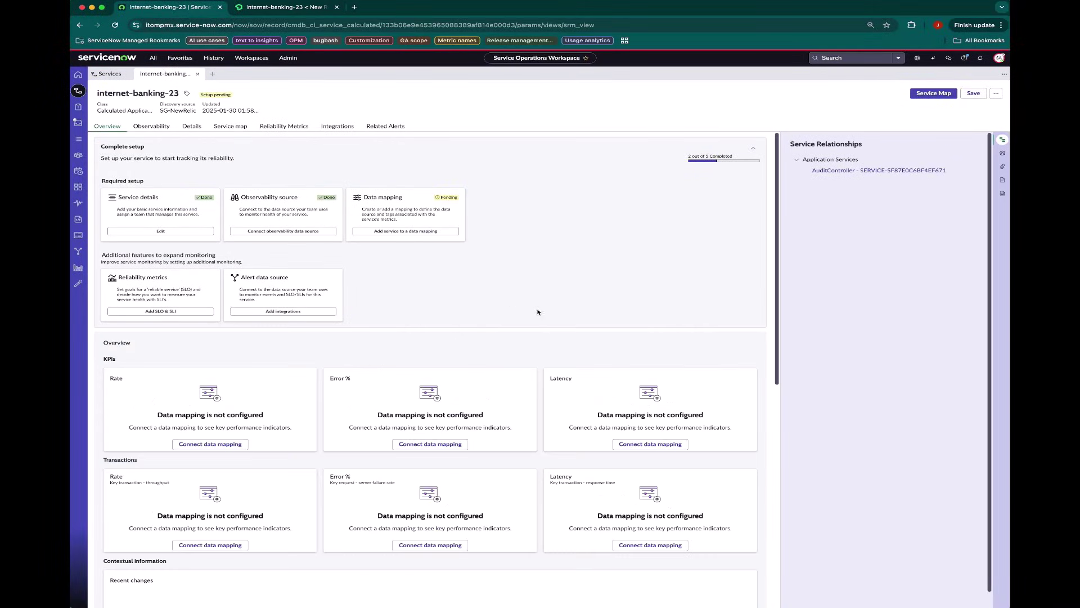
pyautogui.scroll(-1, 562, 343)
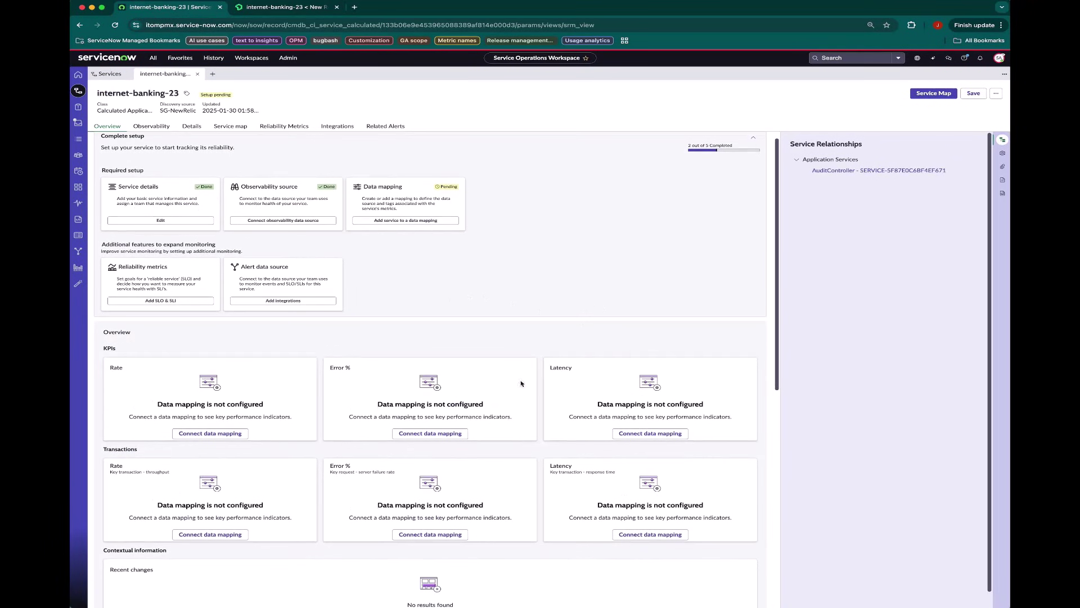
pyautogui.click(1002, 140)
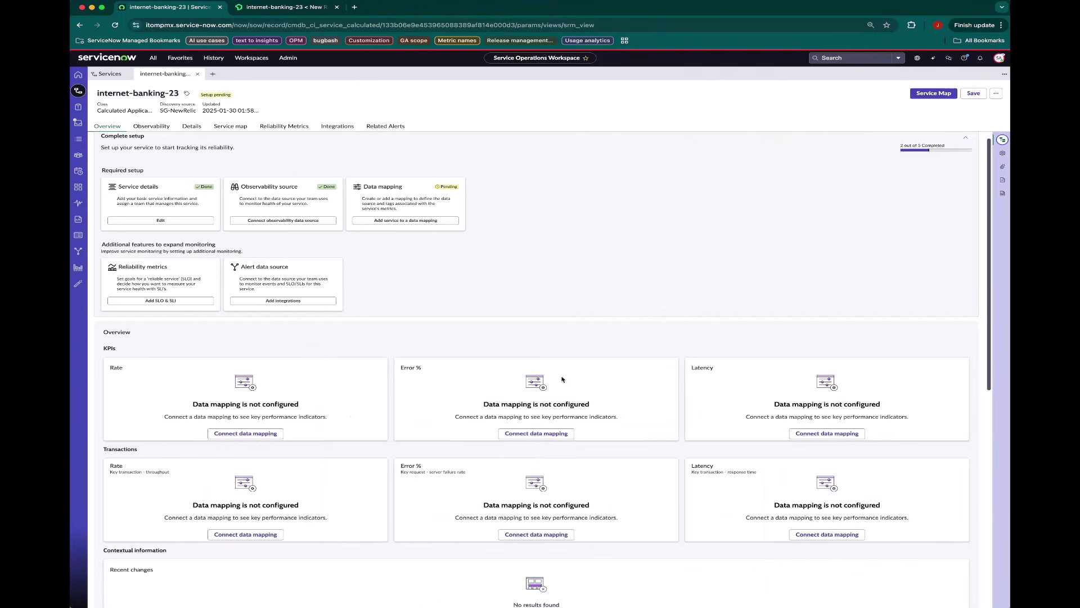
pyautogui.scroll(-3, 450, 359)
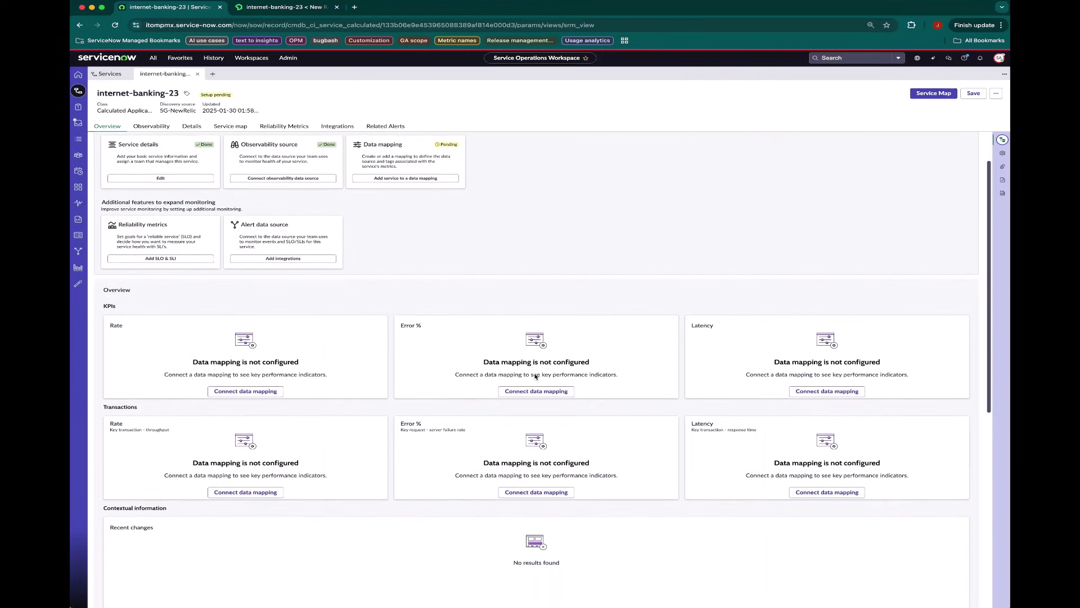
pyautogui.scroll(3, 522, 319)
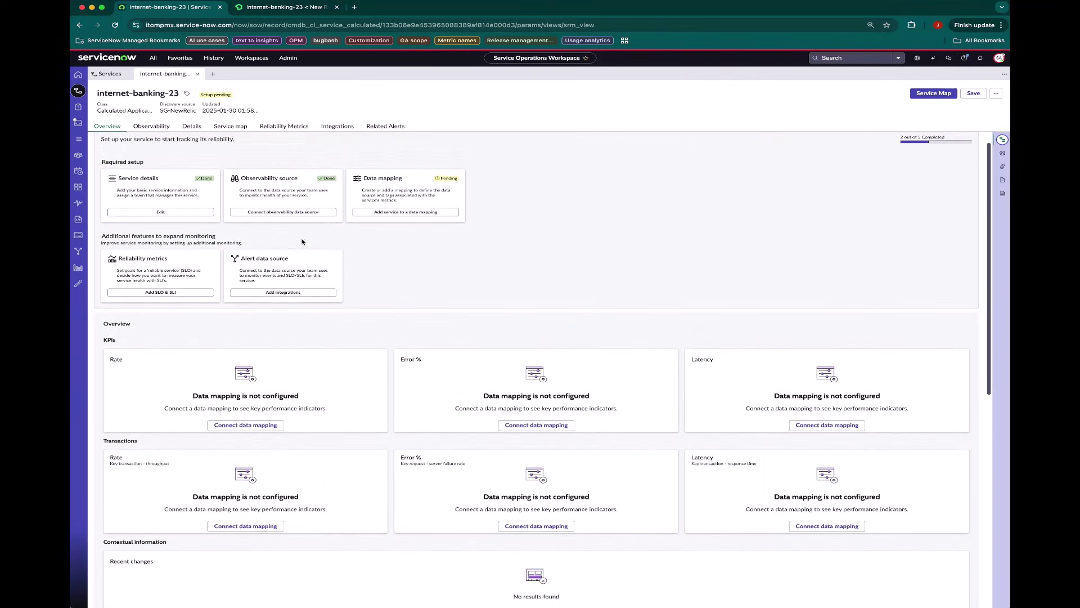
pyautogui.scroll(-1, 563, 287)
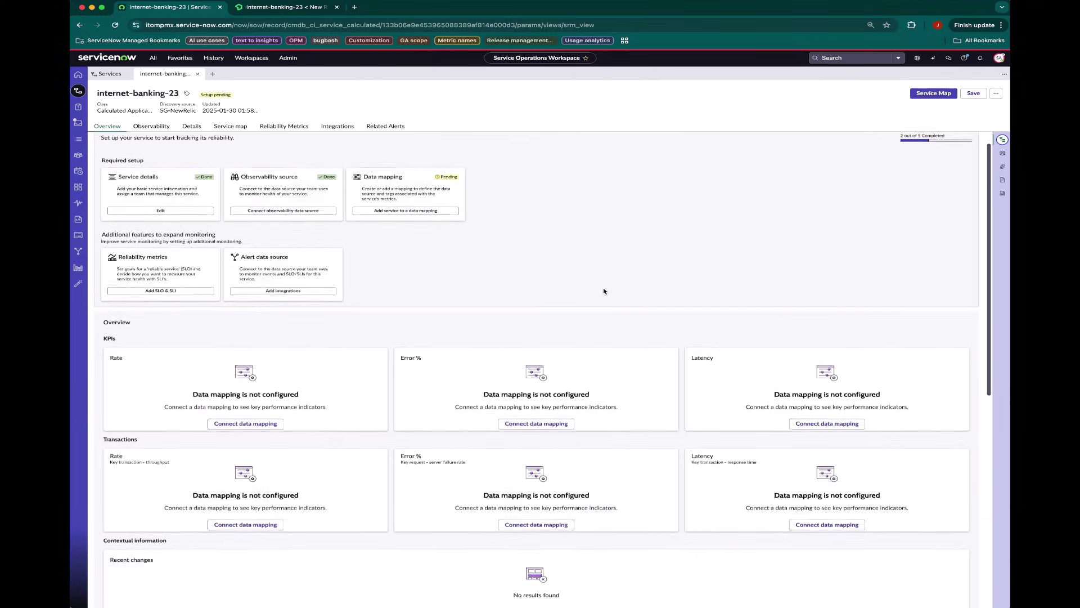
pyautogui.scroll(2, 603, 290)
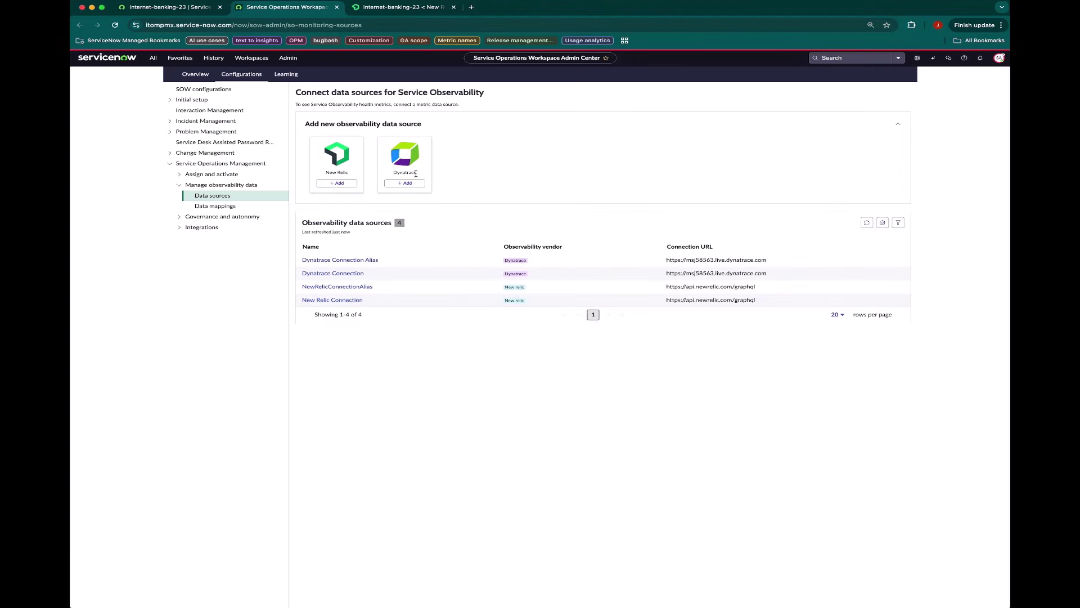
# Begin a New Relic connection named 'New Relic Connection', then discard it.
pyautogui.click(337, 183)
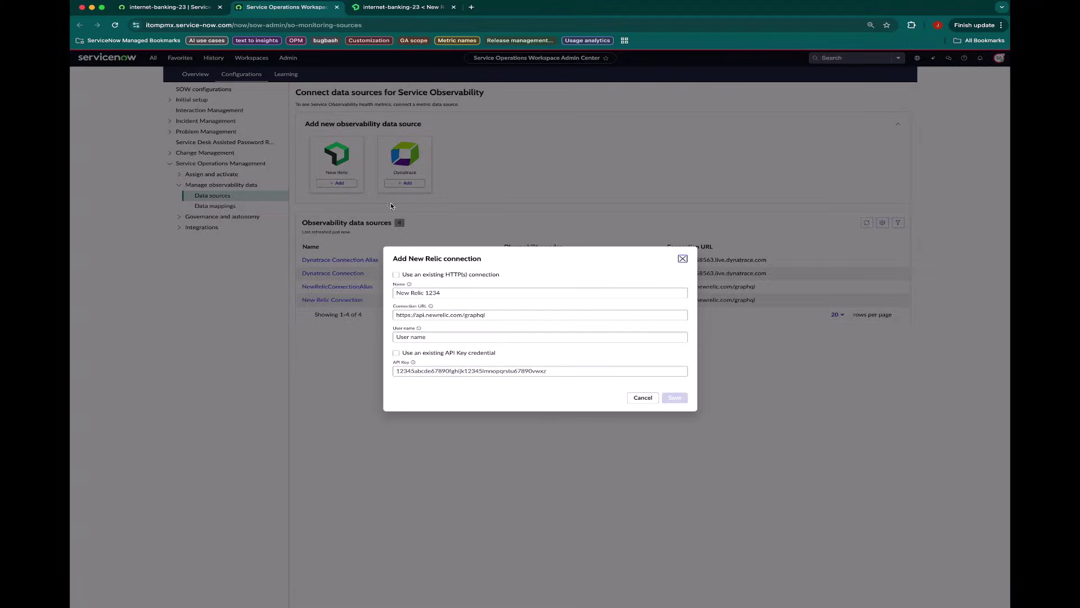
pyautogui.click(547, 293)
pyautogui.press('super+a')
pyautogui.write('New Re')
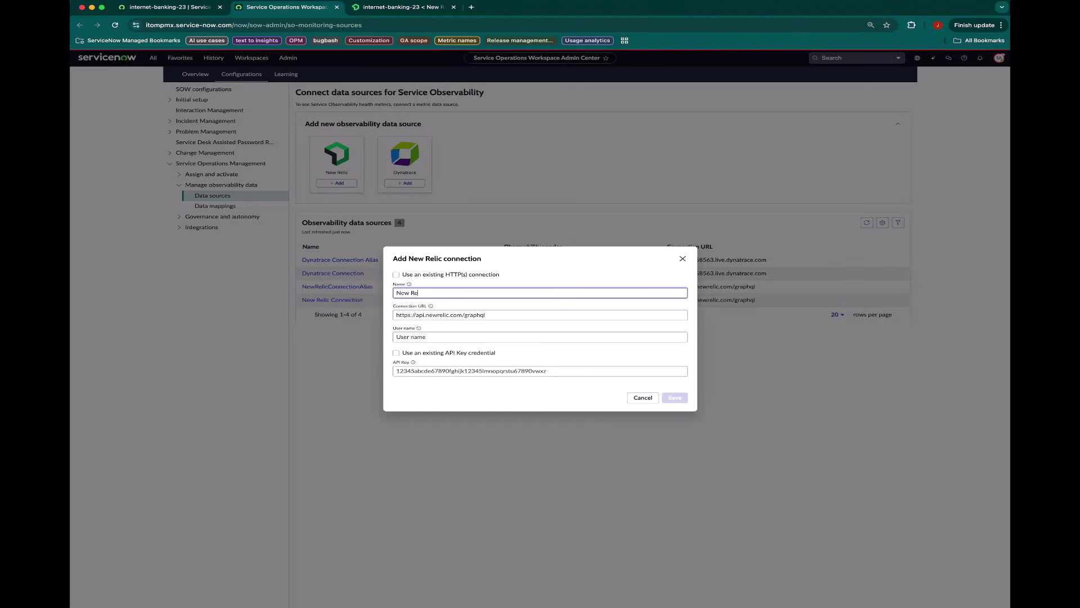
pyautogui.write('lic Connection')
pyautogui.press('Tab')
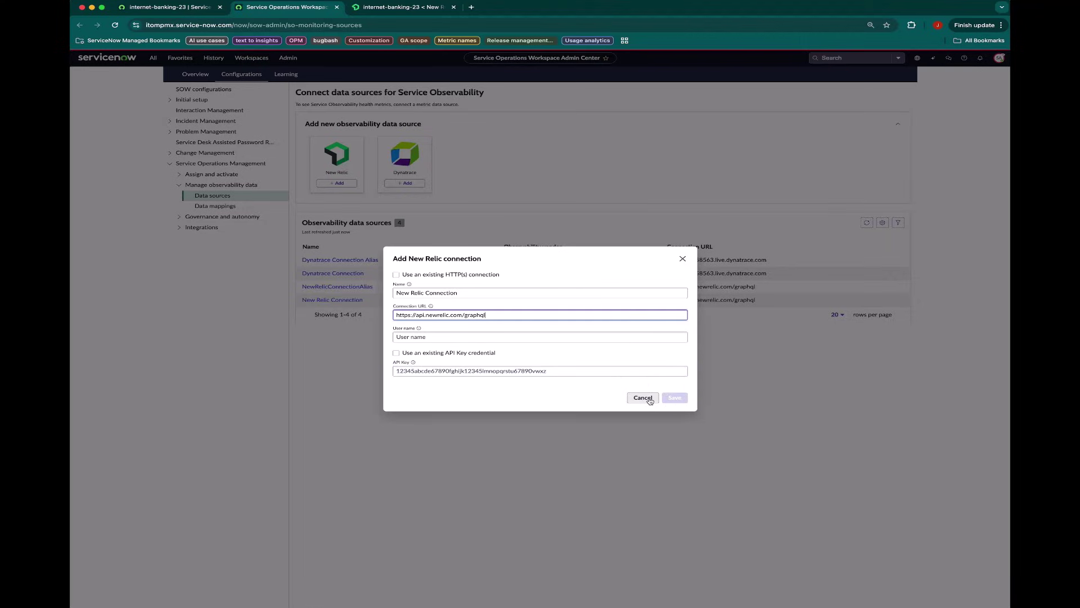
pyautogui.click(682, 259)
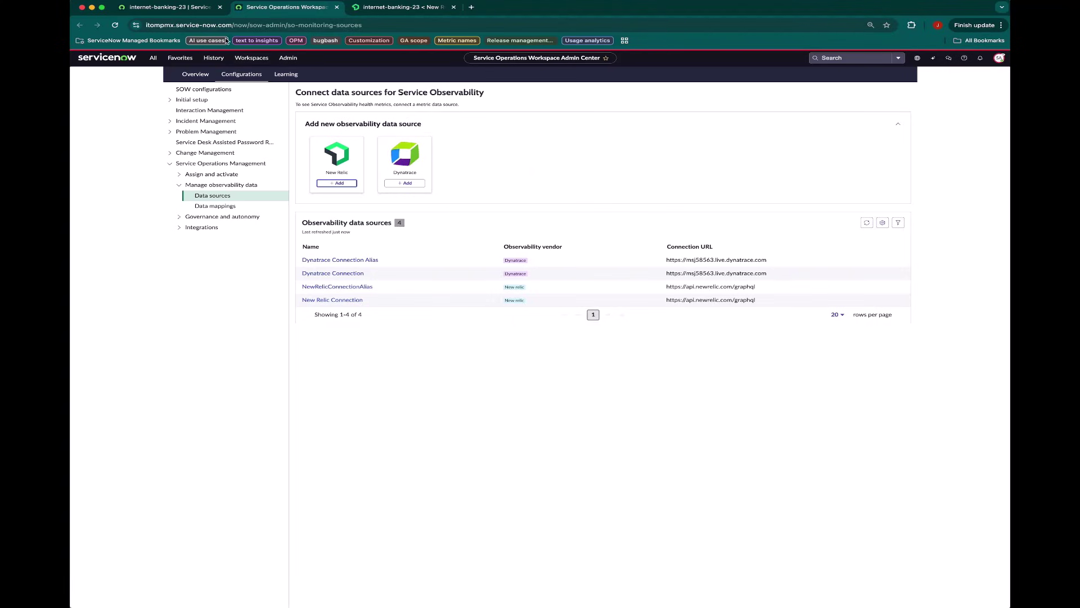
# Create a data mapping named Internet Banking 23 covering the internet-banking-23 service.
pyautogui.click(214, 207)
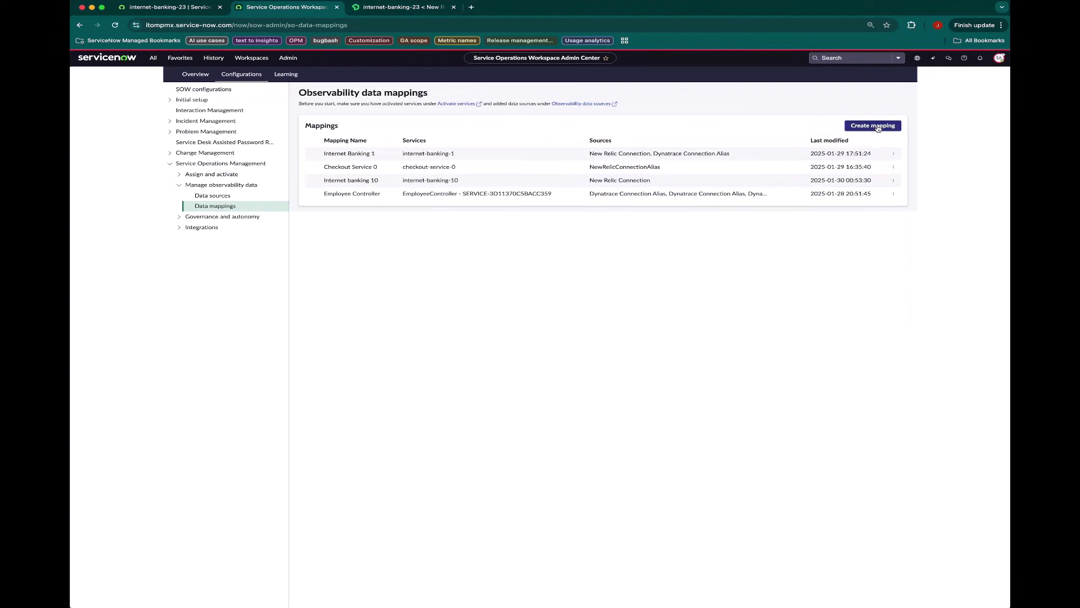
pyautogui.click(878, 128)
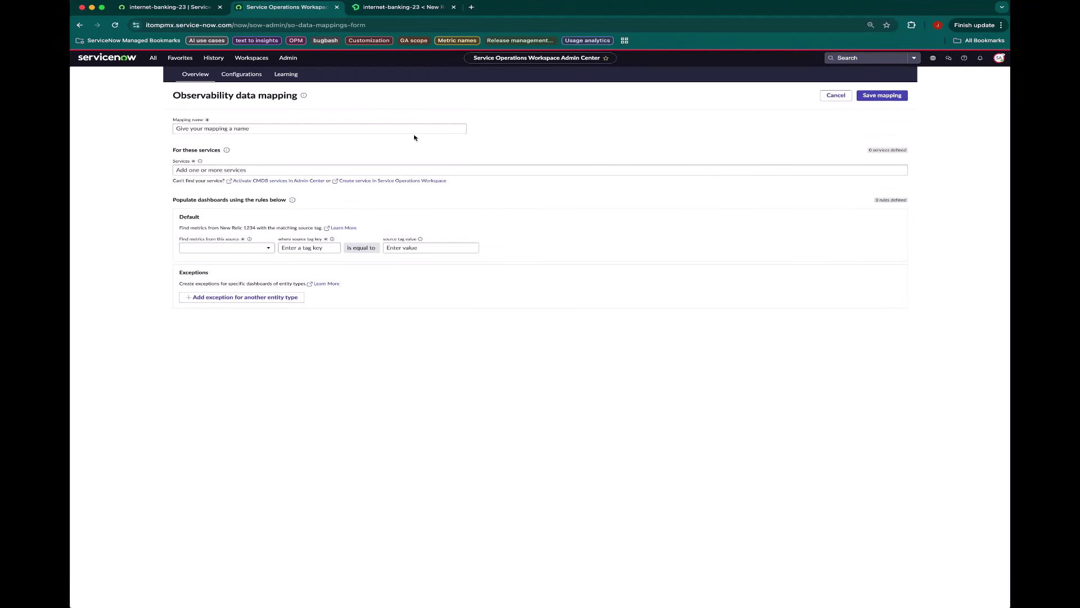
pyautogui.click(414, 129)
pyautogui.write('Internet Banking 23')
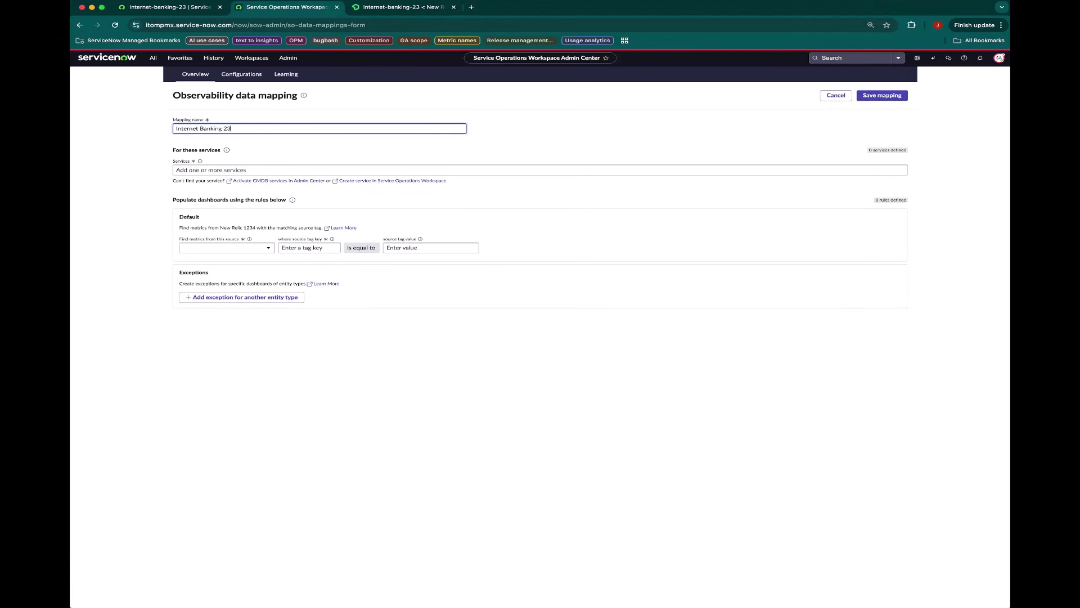
pyautogui.click(428, 169)
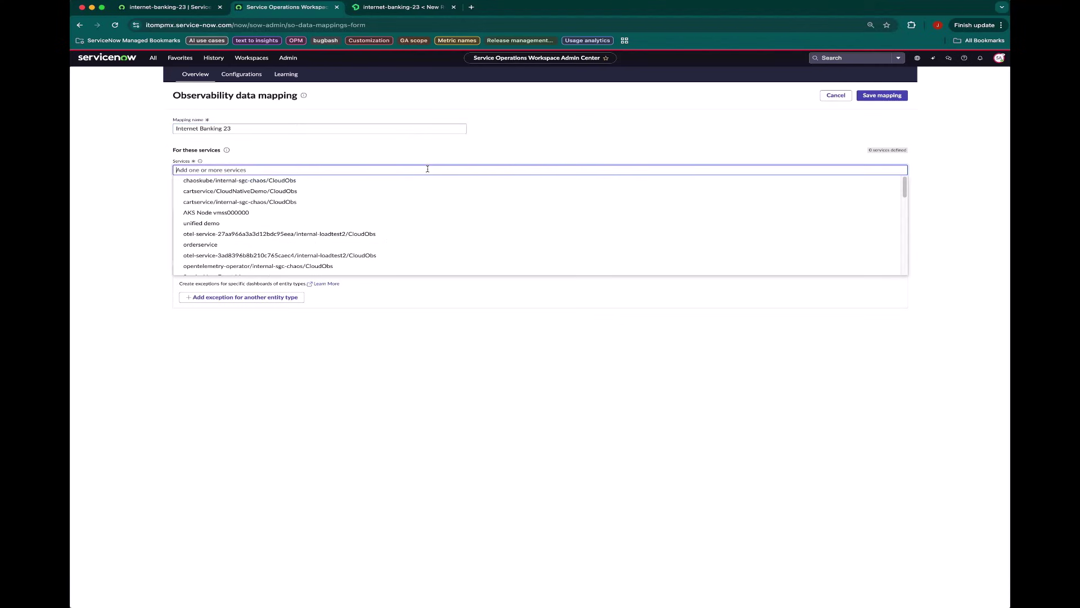
pyautogui.write('intern')
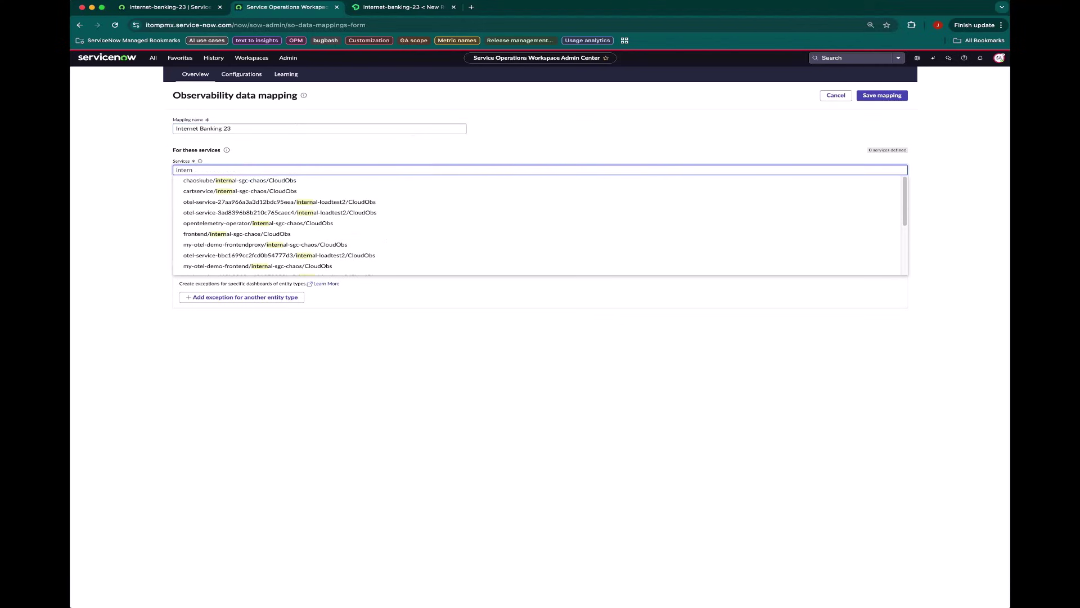
pyautogui.write('et')
pyautogui.press('Return')
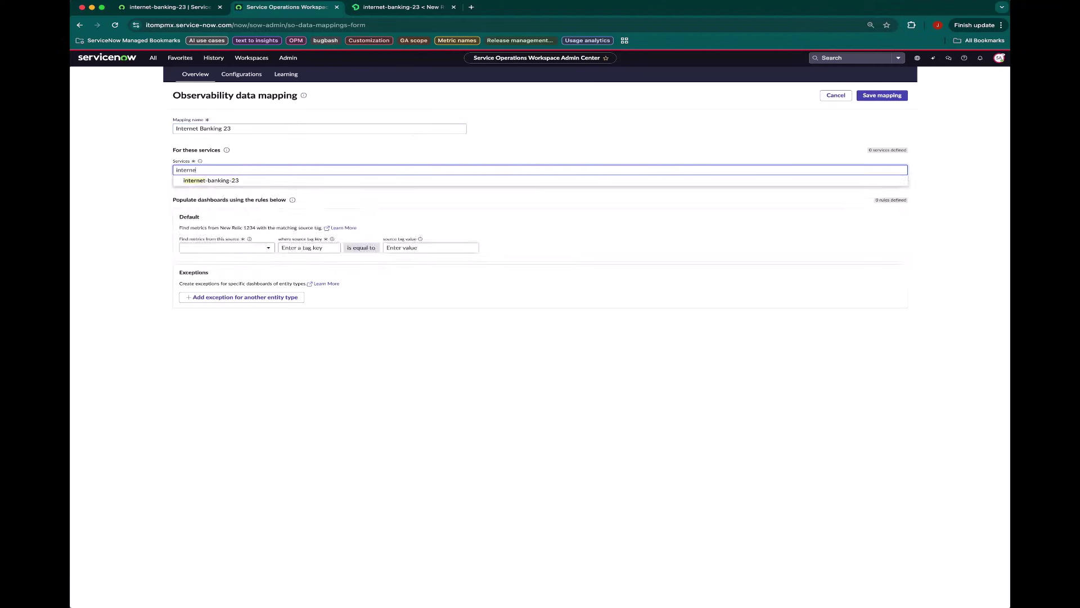
pyautogui.click(409, 178)
# Use New Relic Connection as the metrics source with tag key 'test' and its tag value.
pyautogui.click(217, 257)
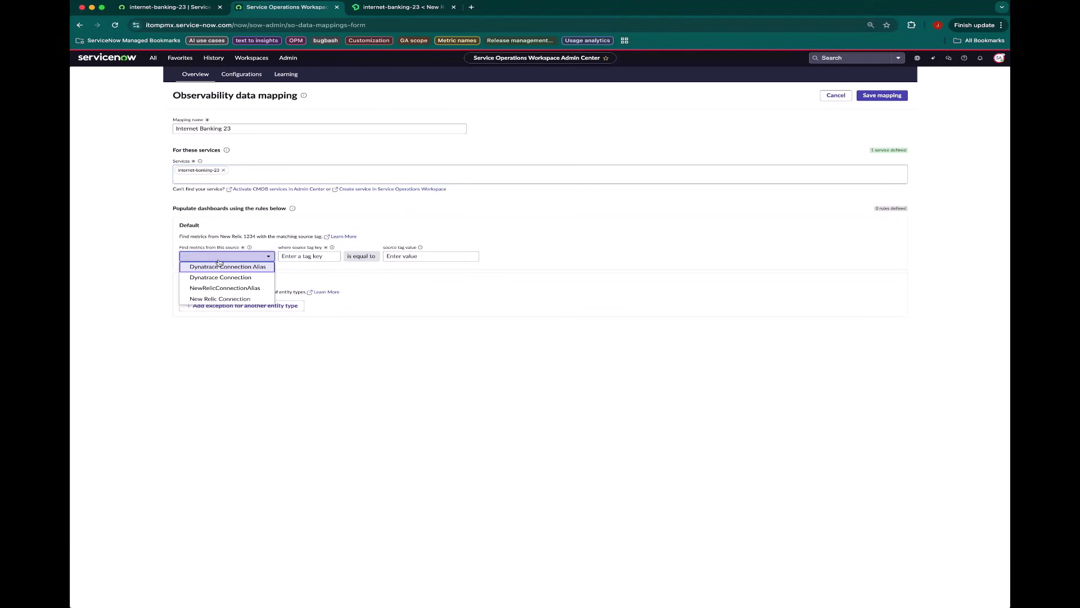
pyautogui.click(231, 298)
pyautogui.click(306, 256)
pyautogui.write('test')
pyautogui.press('Tab')
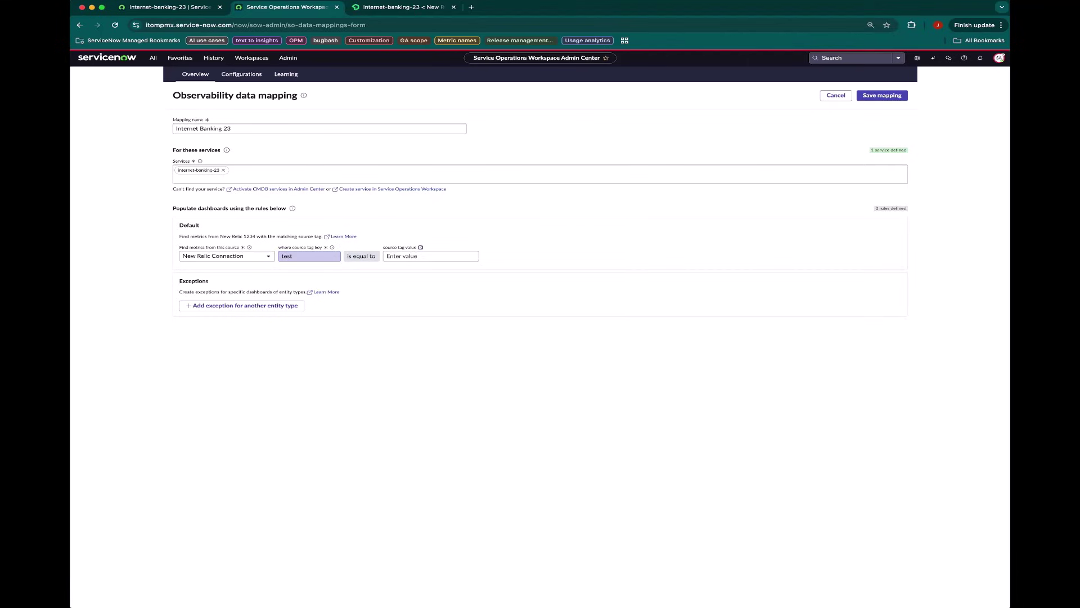
pyautogui.press('Tab')
pyautogui.write('jake')
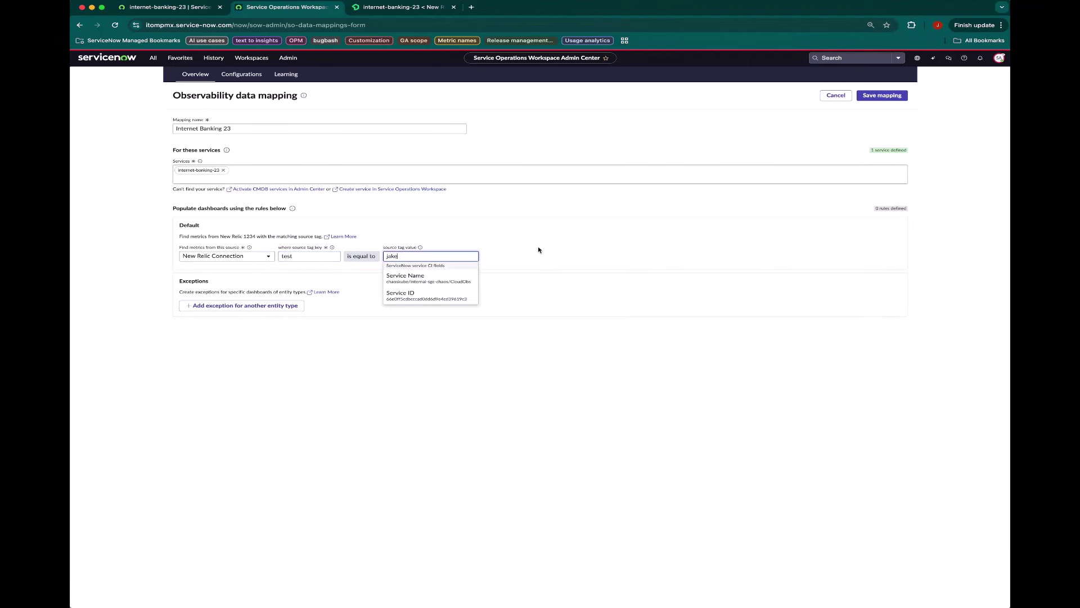
pyautogui.click(540, 251)
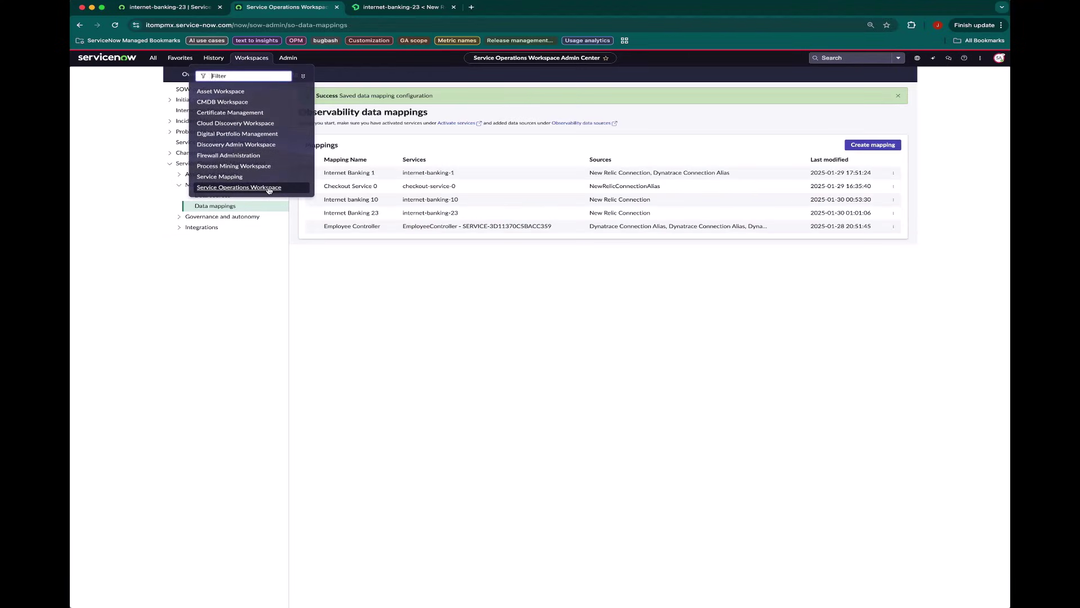
# Reopen internet-banking-23 in Service Operations Workspace and scroll its Overview KPIs, changes and alerts.
pyautogui.click(269, 189)
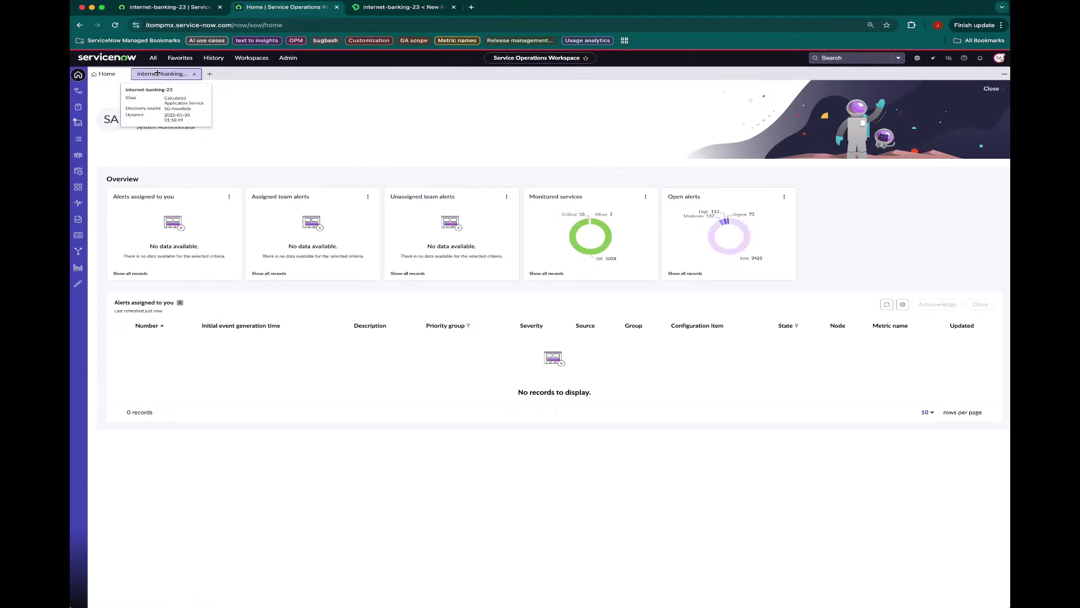
pyautogui.click(158, 74)
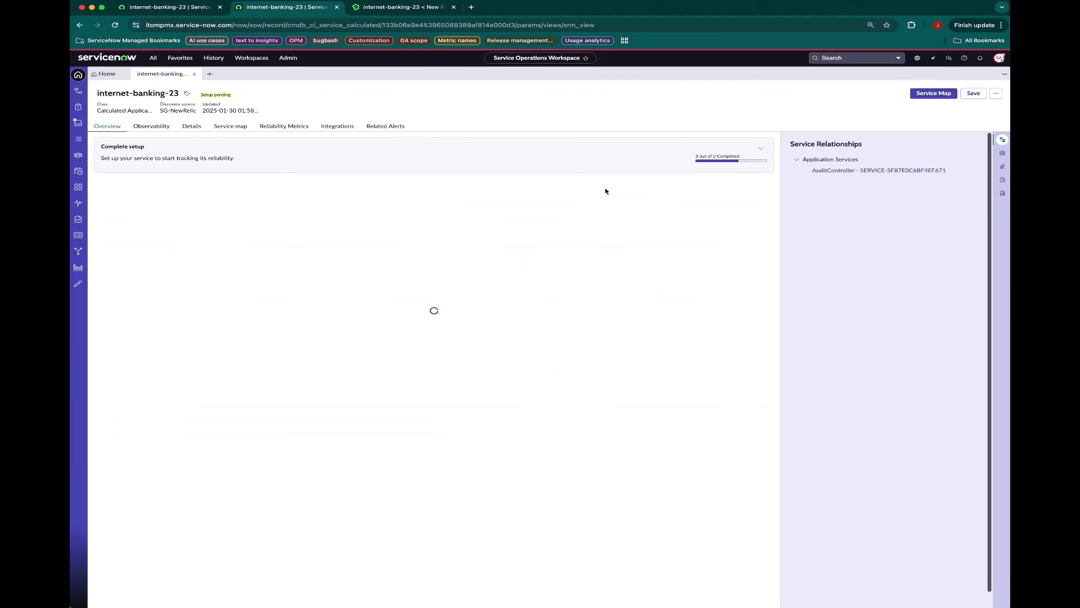
pyautogui.click(1003, 139)
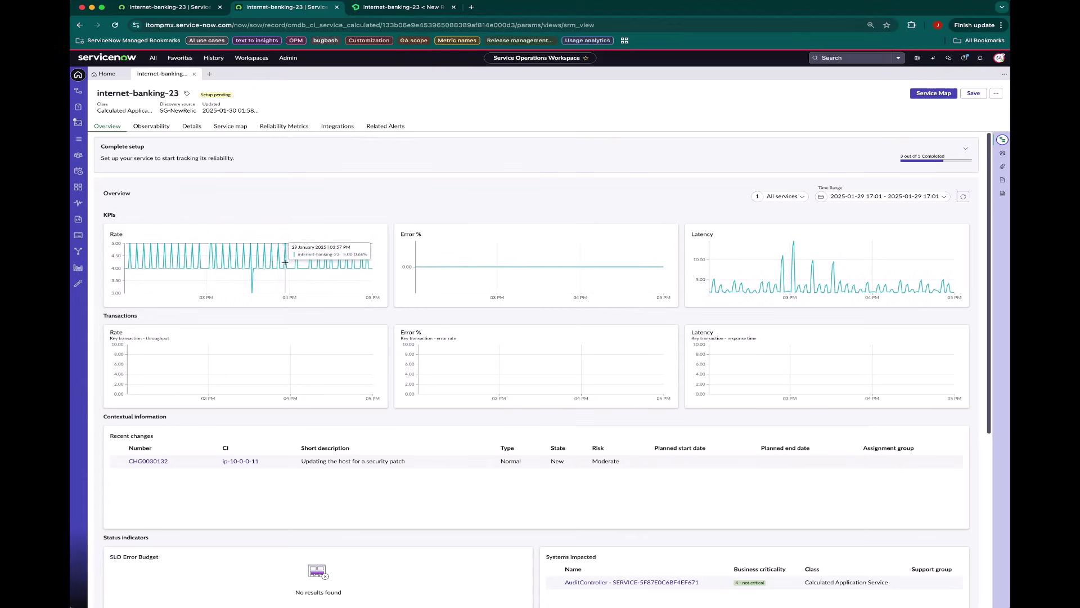
pyautogui.scroll(-1, 586, 326)
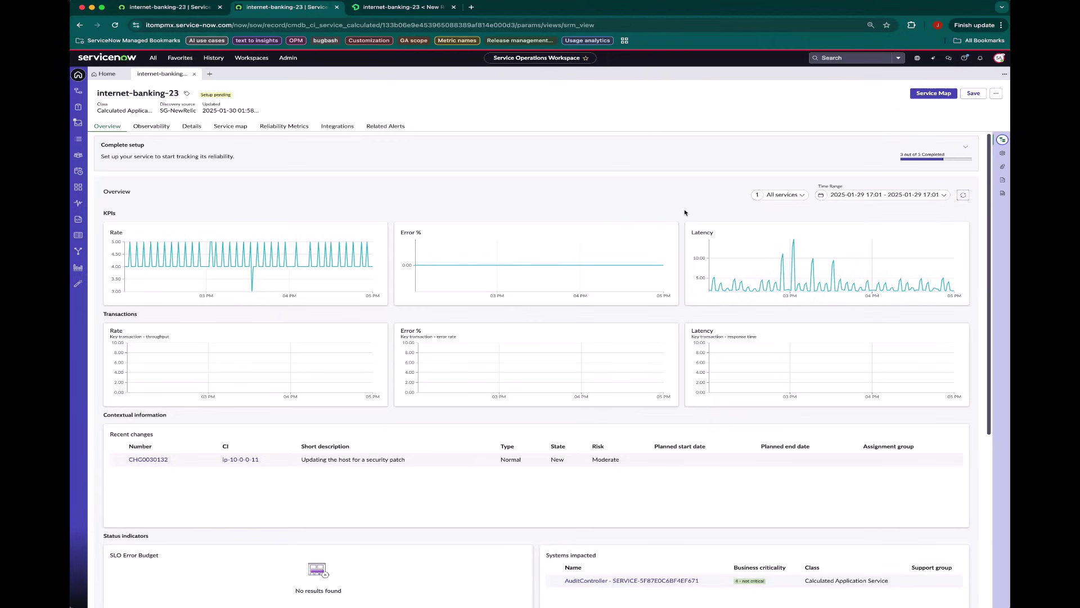
pyautogui.scroll(-2, 675, 236)
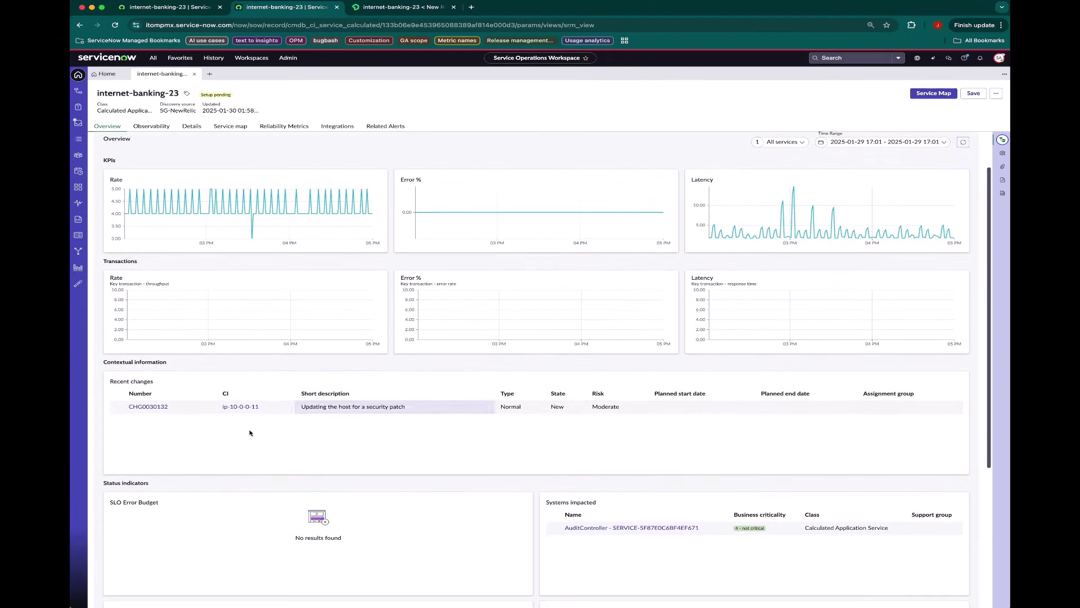
pyautogui.scroll(-1, 127, 427)
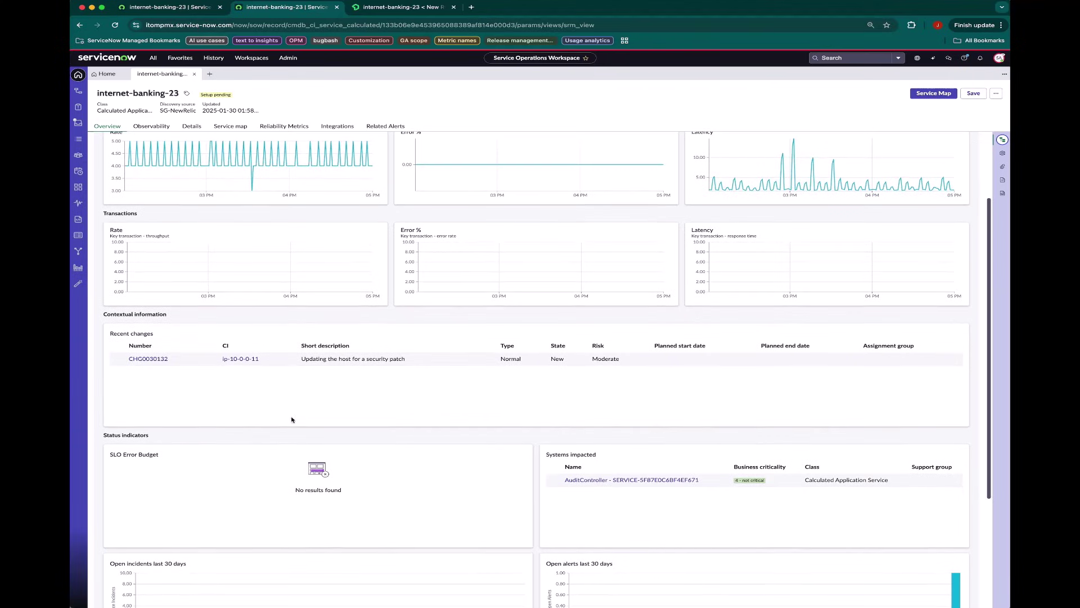
pyautogui.scroll(-1, 112, 378)
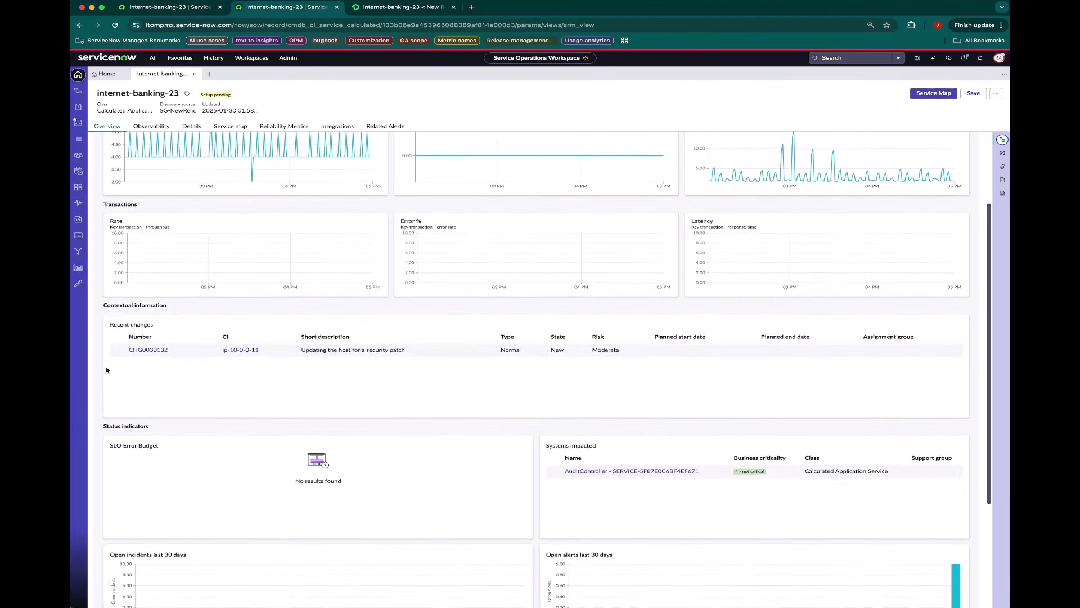
pyautogui.scroll(-1, 106, 371)
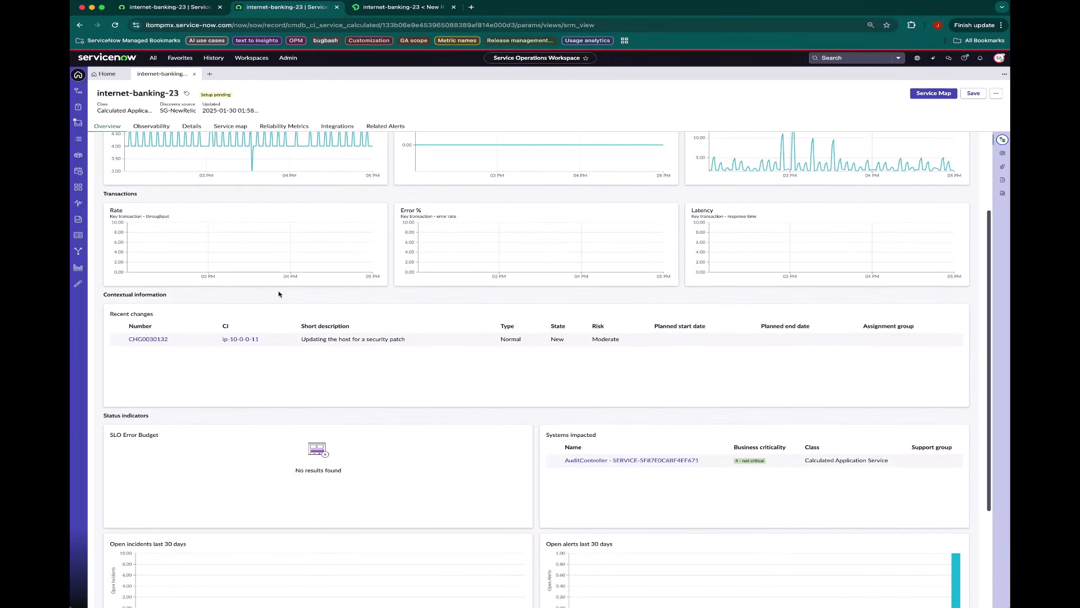
pyautogui.scroll(-4, 681, 448)
pyautogui.scroll(-5, 681, 450)
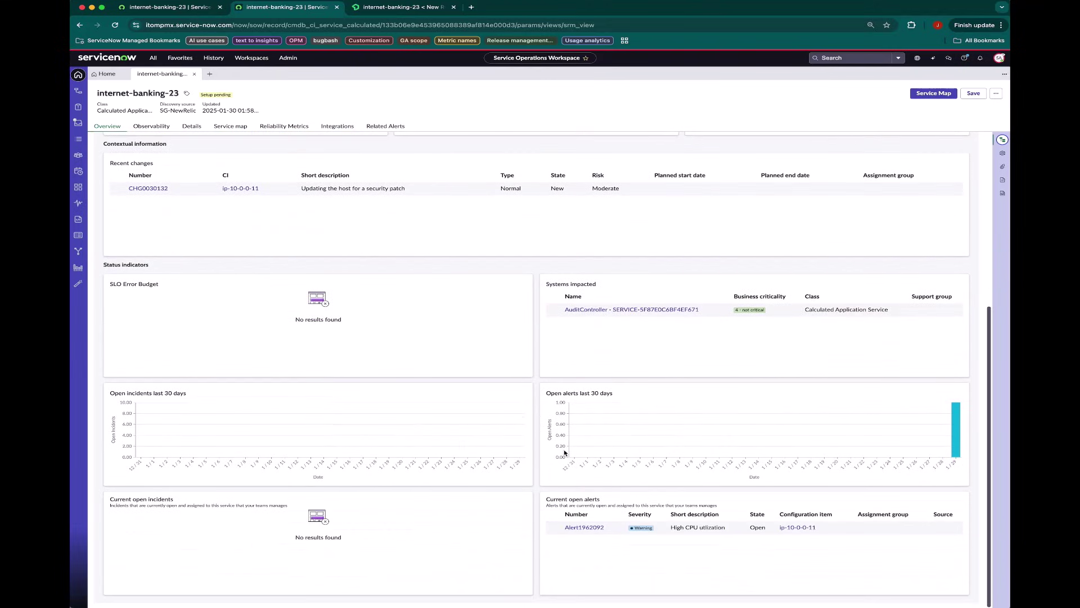
pyautogui.scroll(15, 445, 418)
pyautogui.scroll(2, 445, 418)
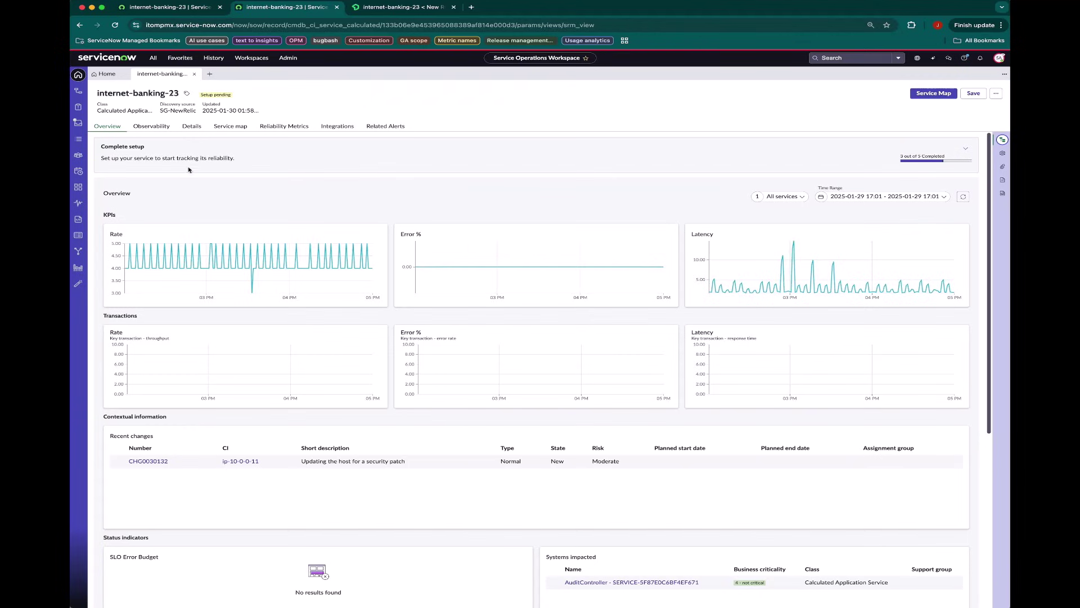
# View internet-banking-23's Observability metrics for Compute > Host, highlighting the Support group heading.
pyautogui.click(152, 127)
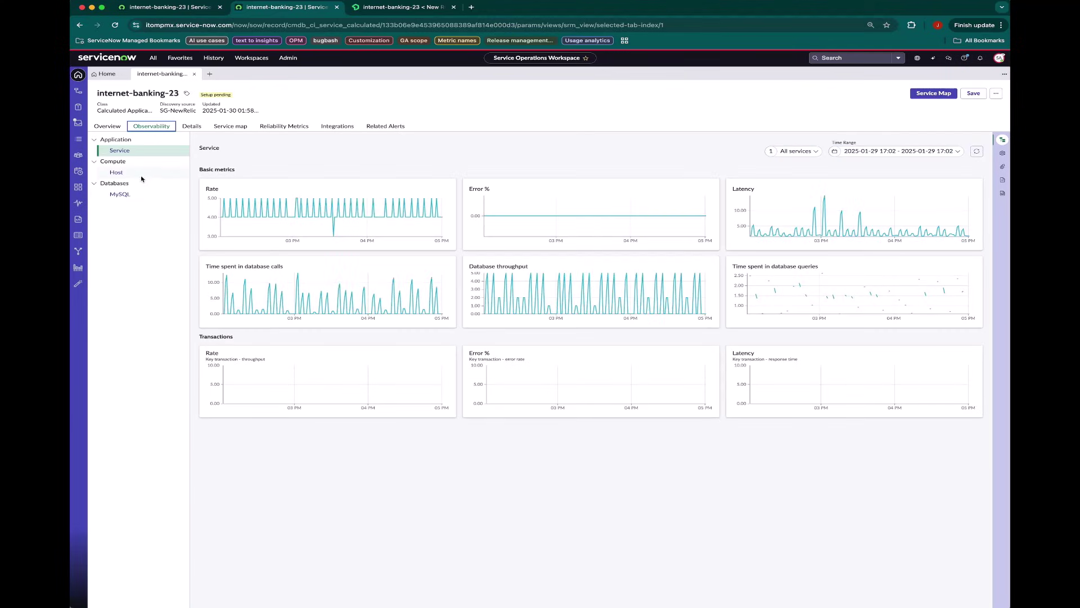
pyautogui.click(116, 173)
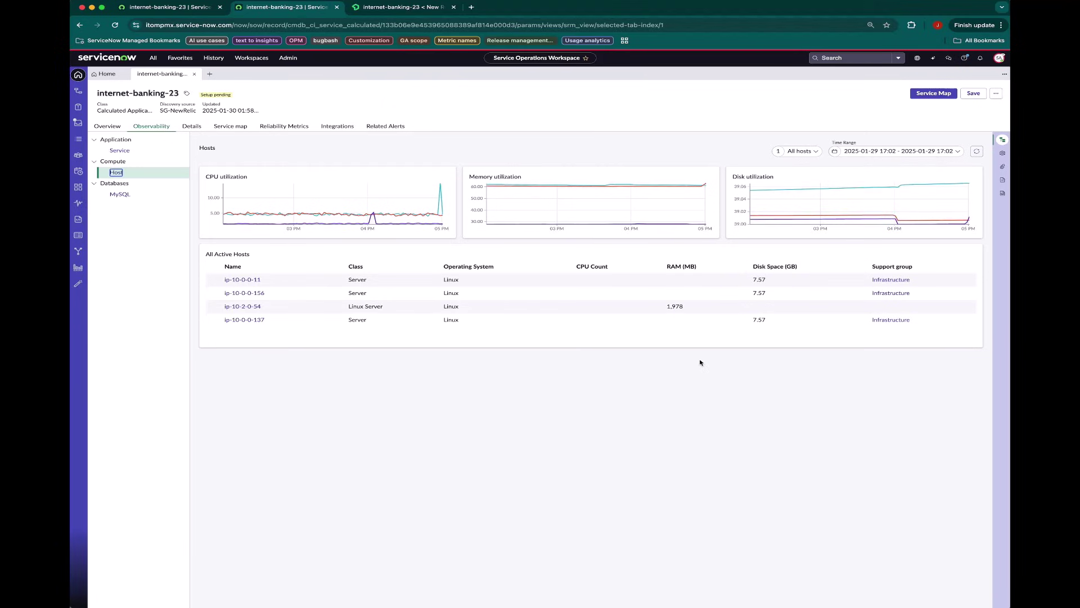
pyautogui.tripleClick(909, 269)
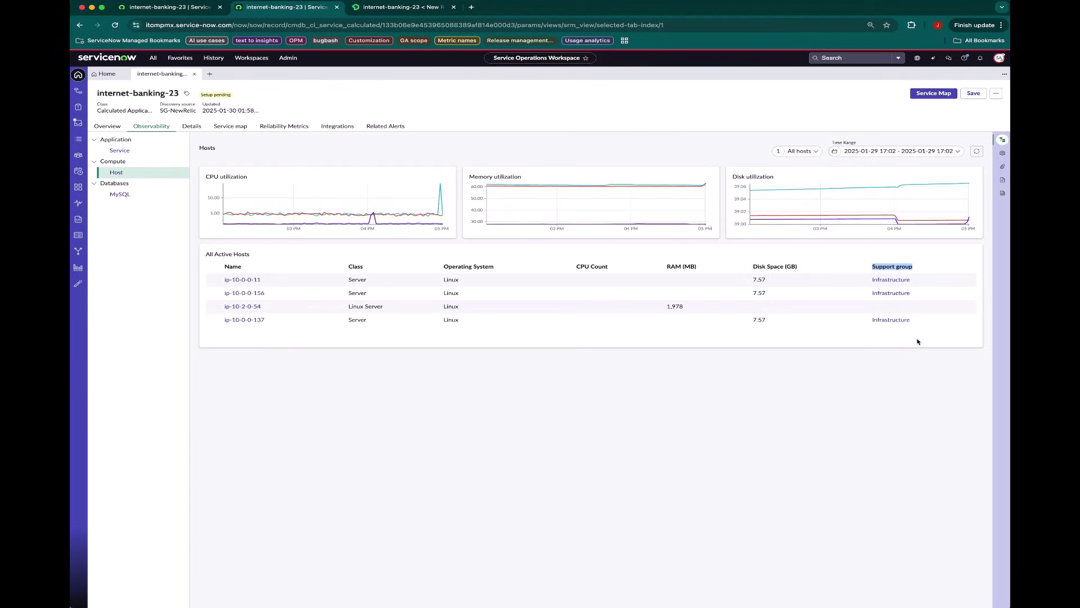